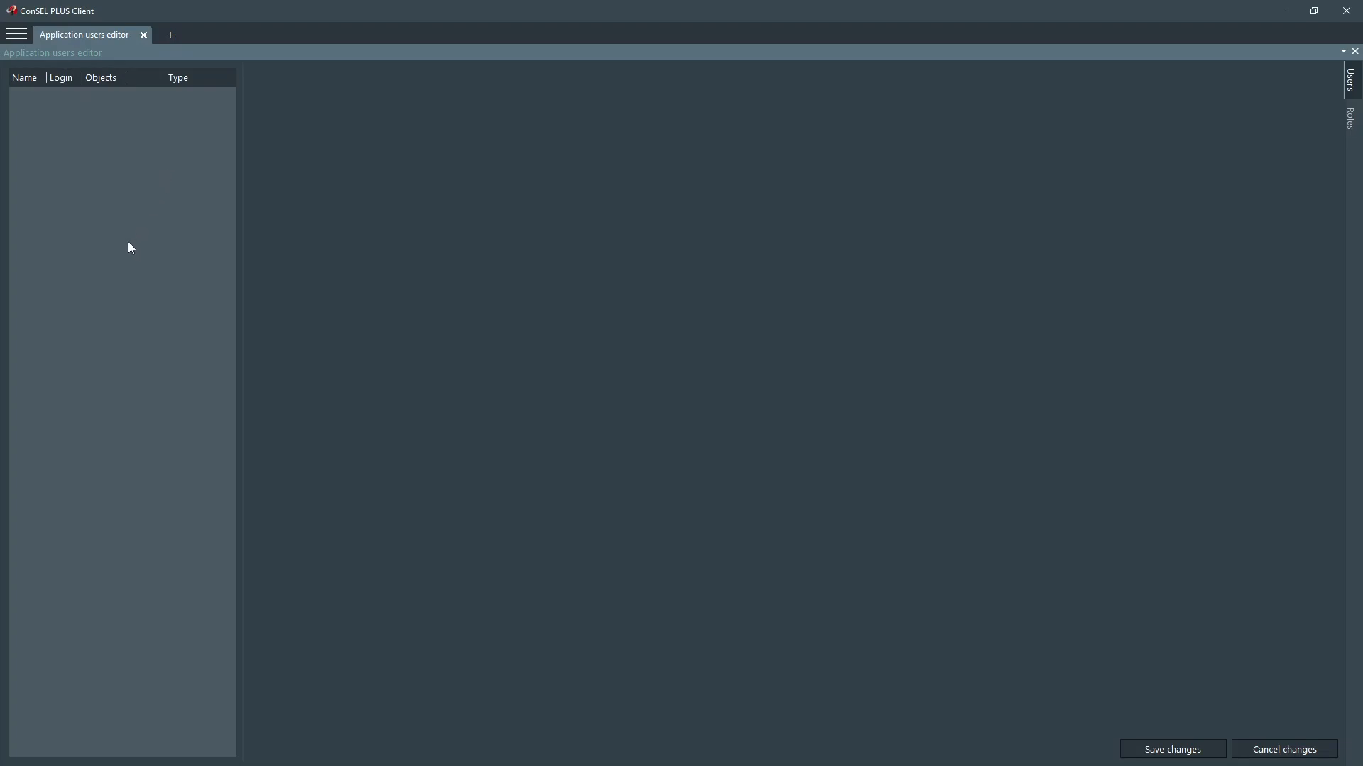
Add a new application user named Aksel Dispatcher
right_click(73, 141)
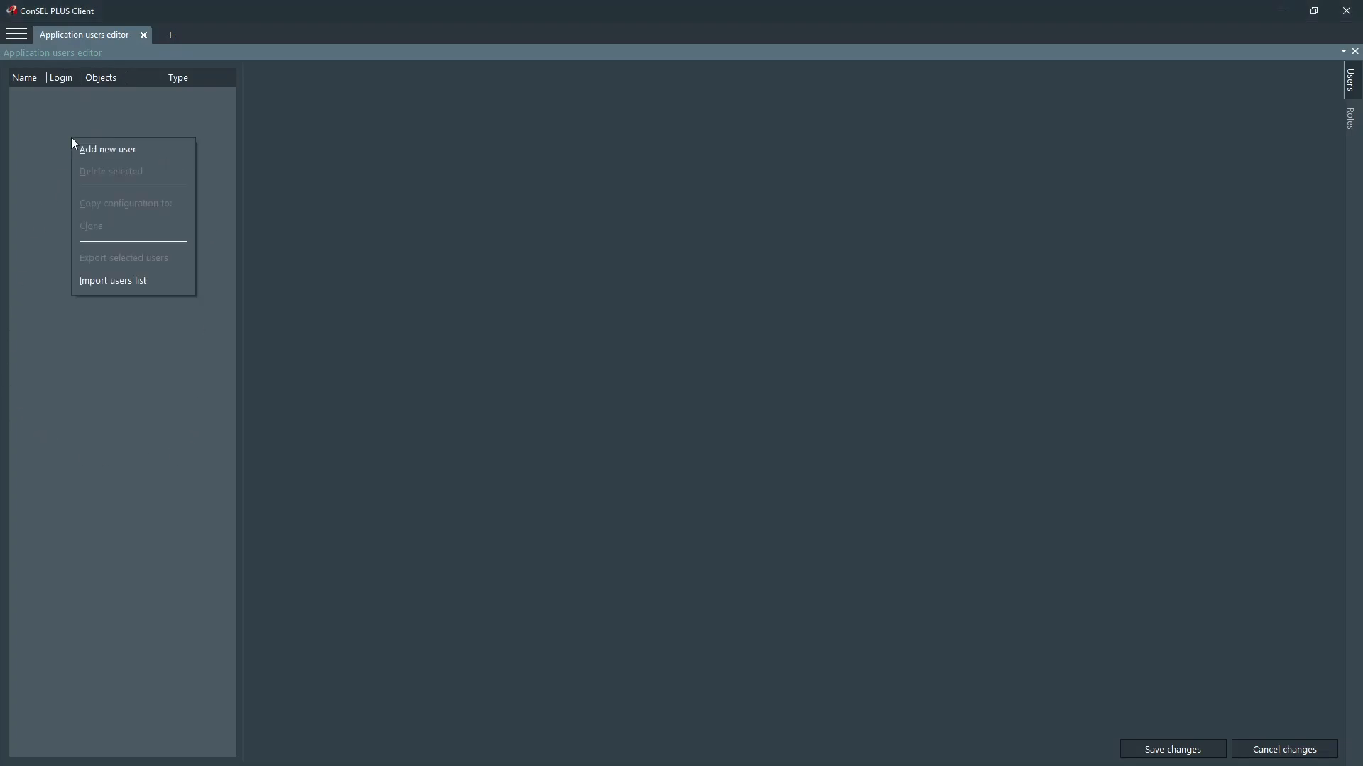
left_click(147, 152)
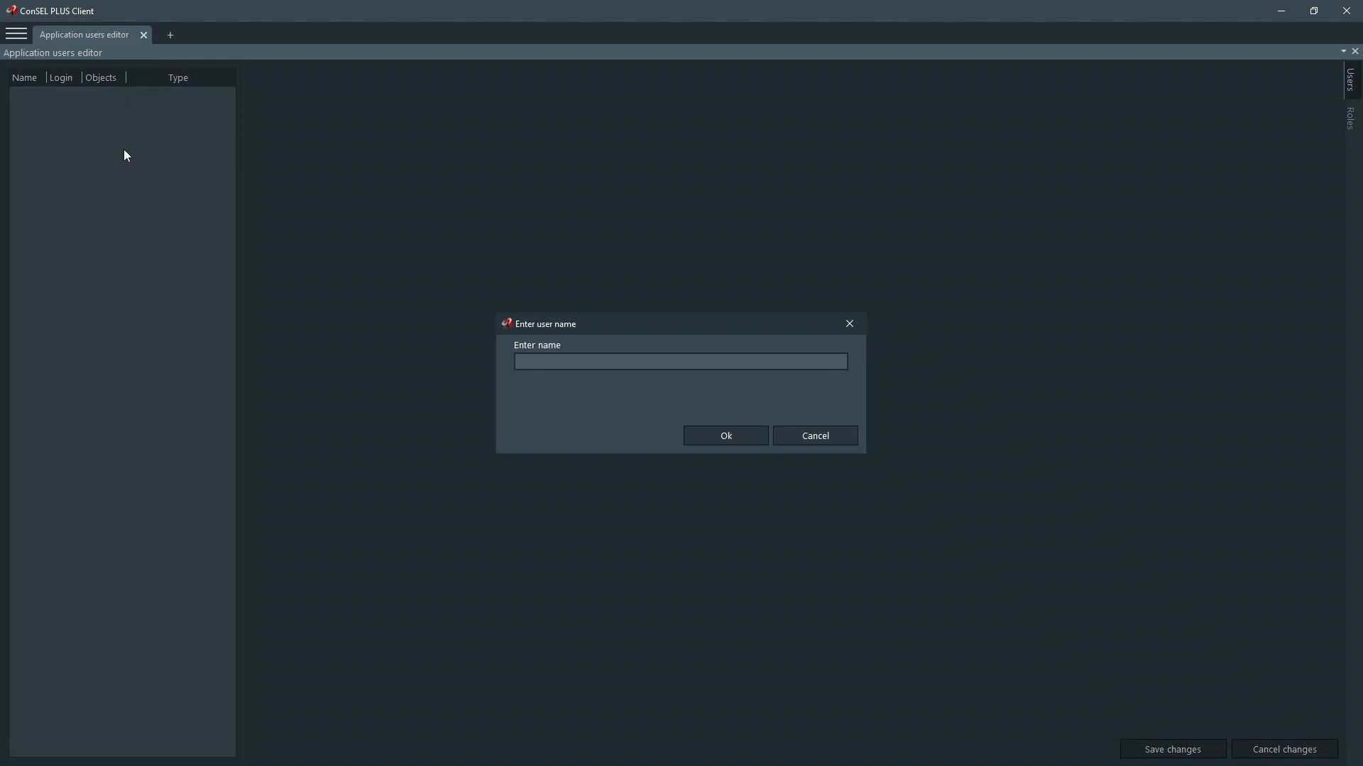
type("Aksel Dispatcher")
left_click(722, 432)
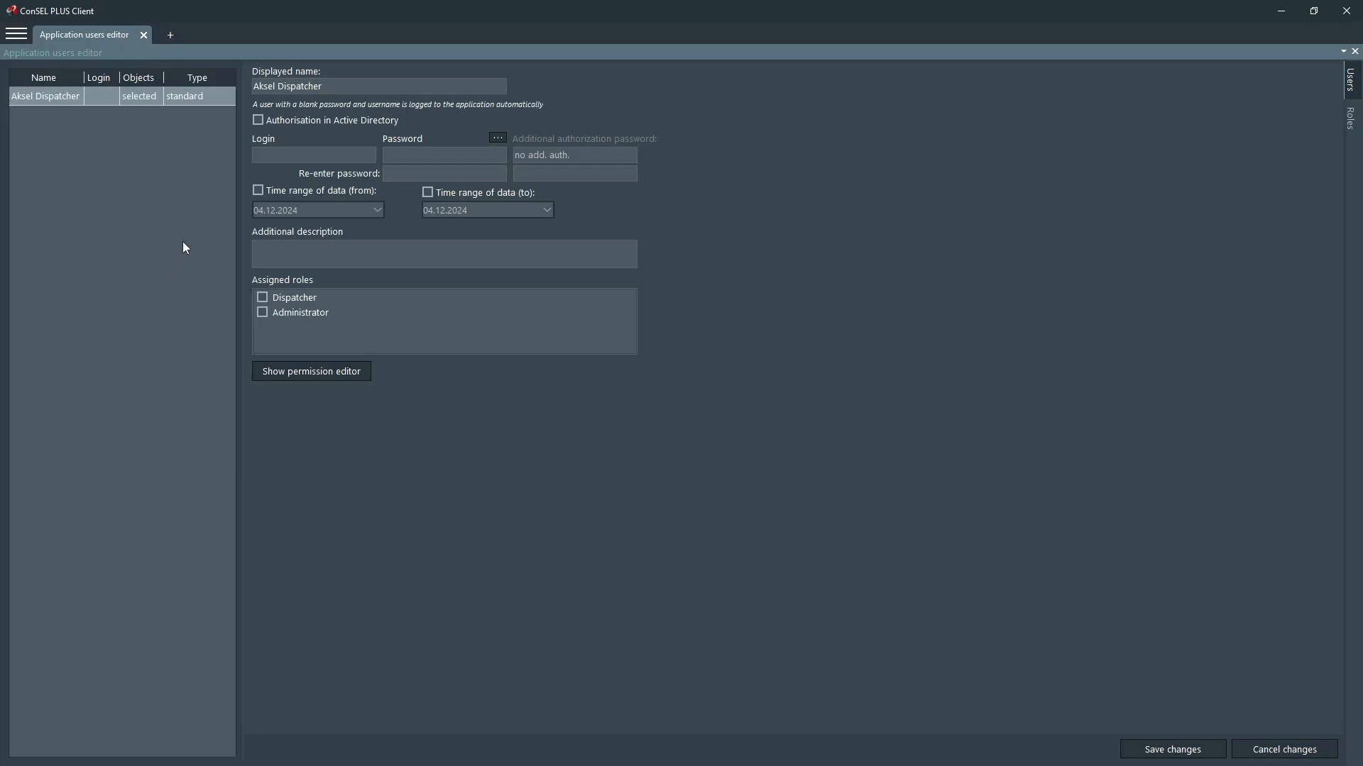
Set the new user's login to aksel, and enter and re-enter the account password
left_click(254, 154)
type("aksel")
left_click(497, 138)
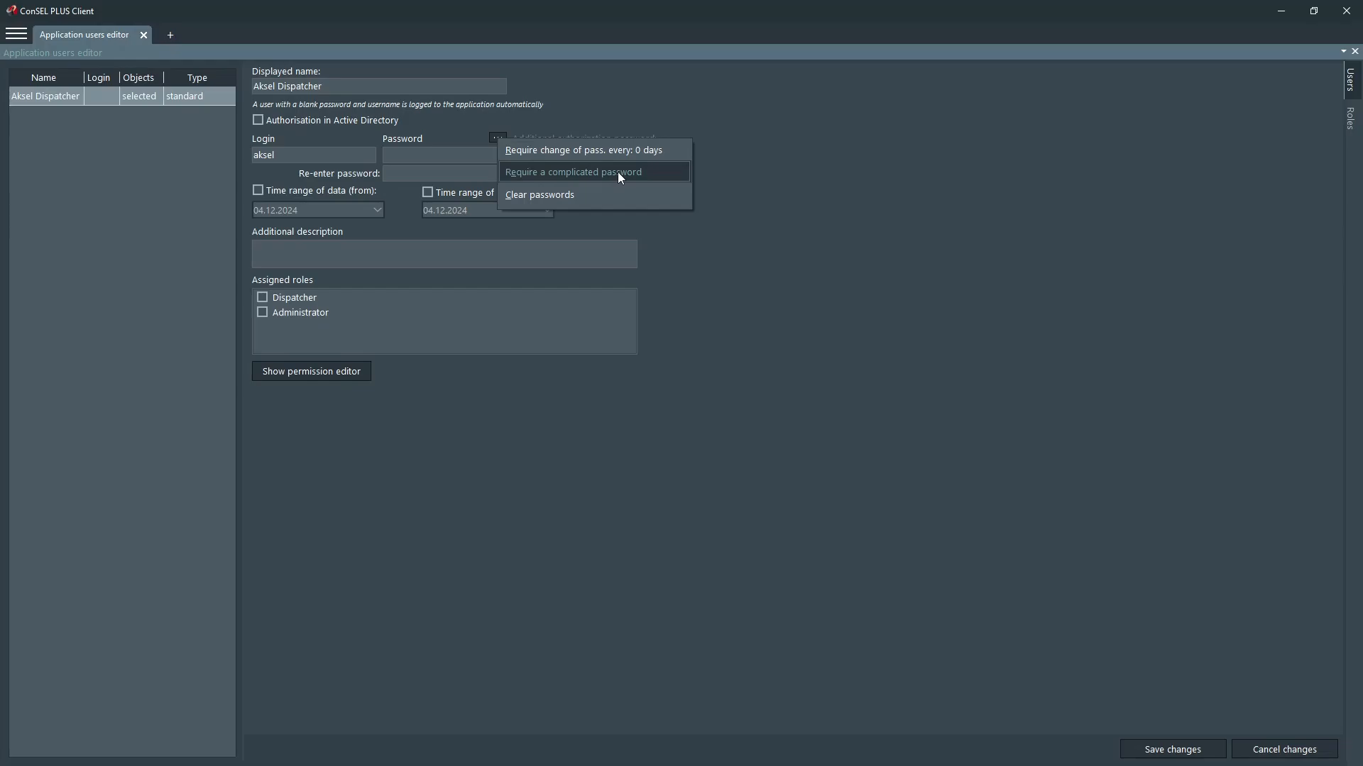
left_click(687, 249)
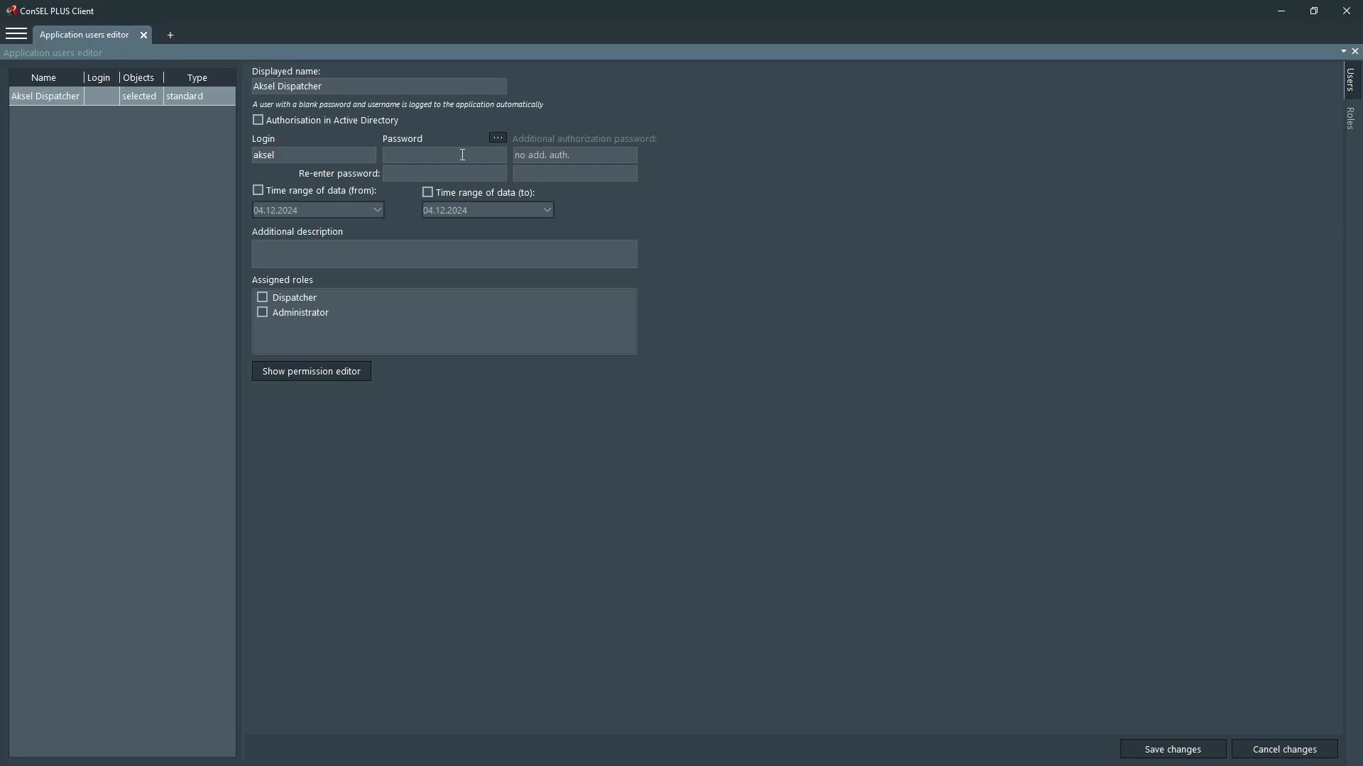
type("a")
type("•••••••")
type("•")
type("•")
left_click(437, 174)
type("••••••••••")
Show the user's permission editor and examine the permissions defined for the Dispatcher role
left_click(298, 370)
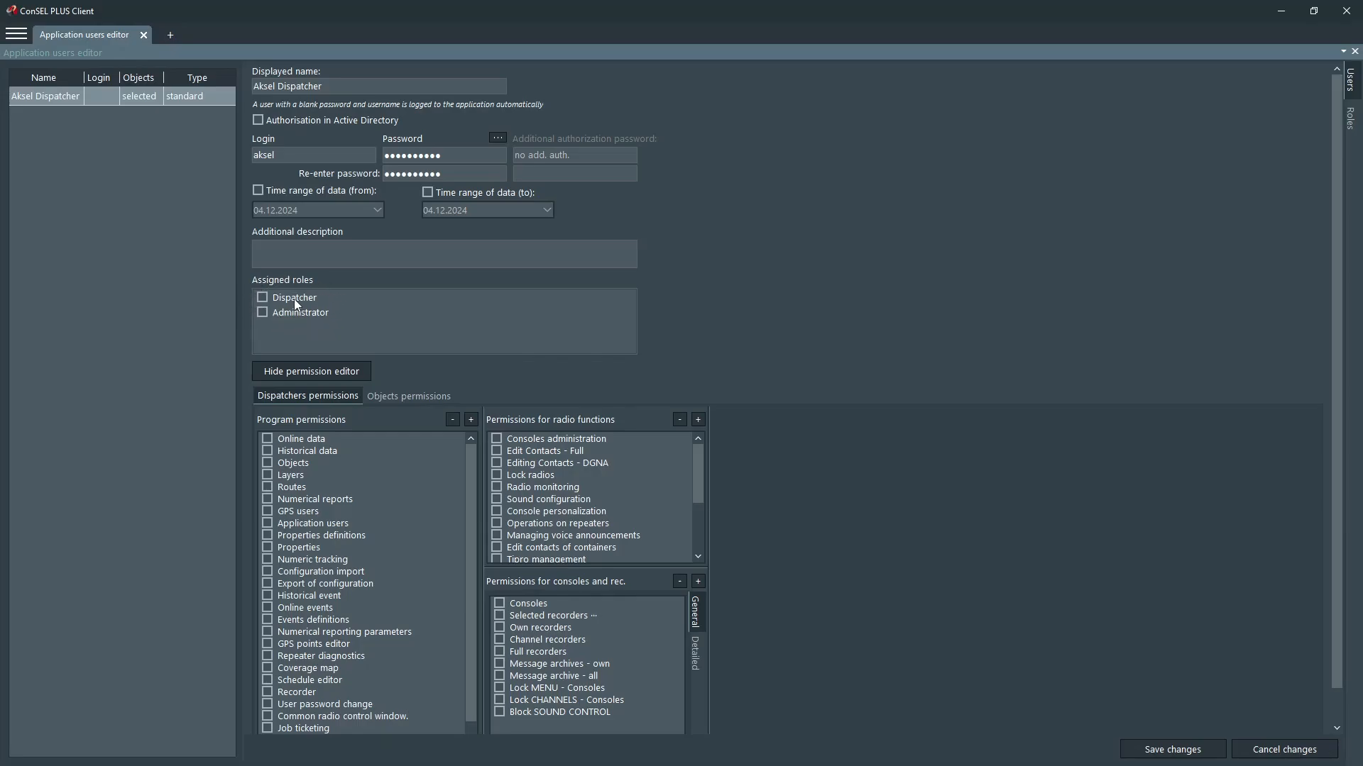
left_click(263, 313)
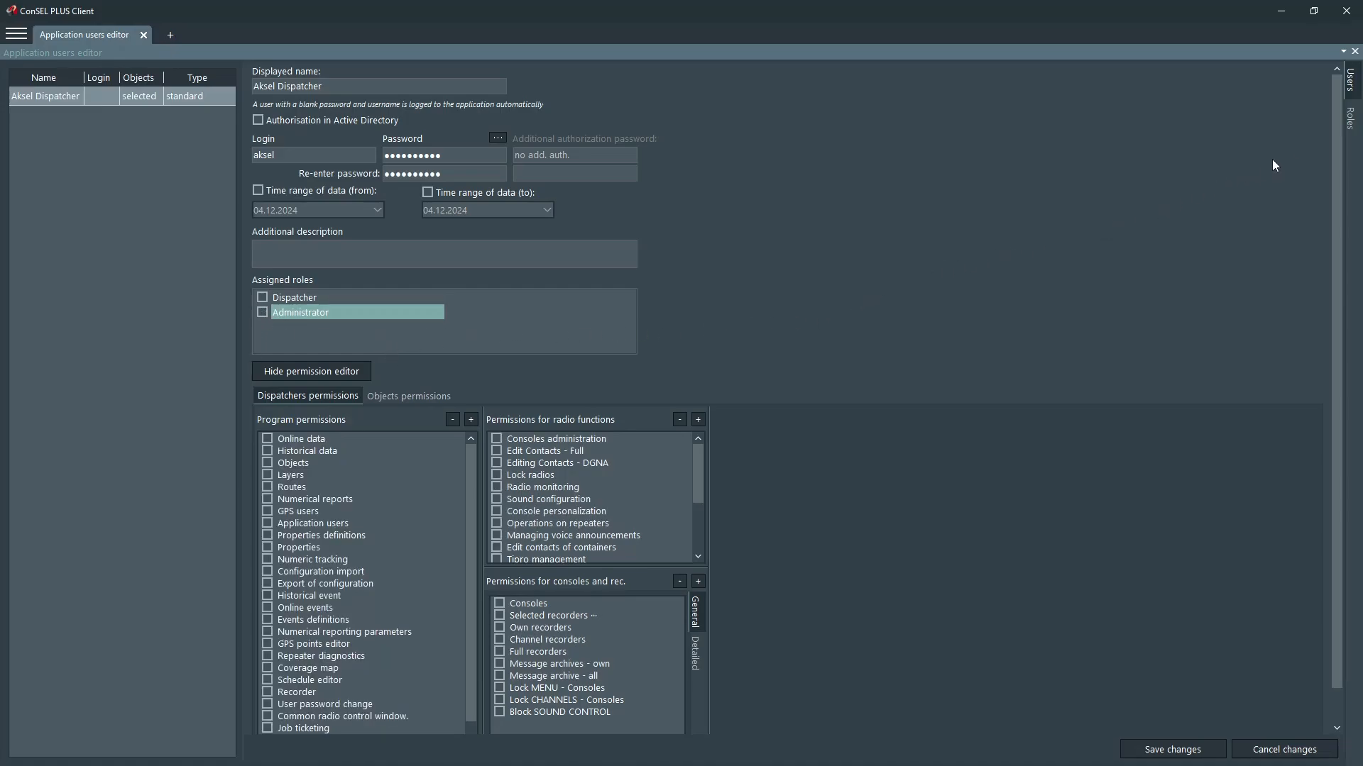
left_click(1349, 117)
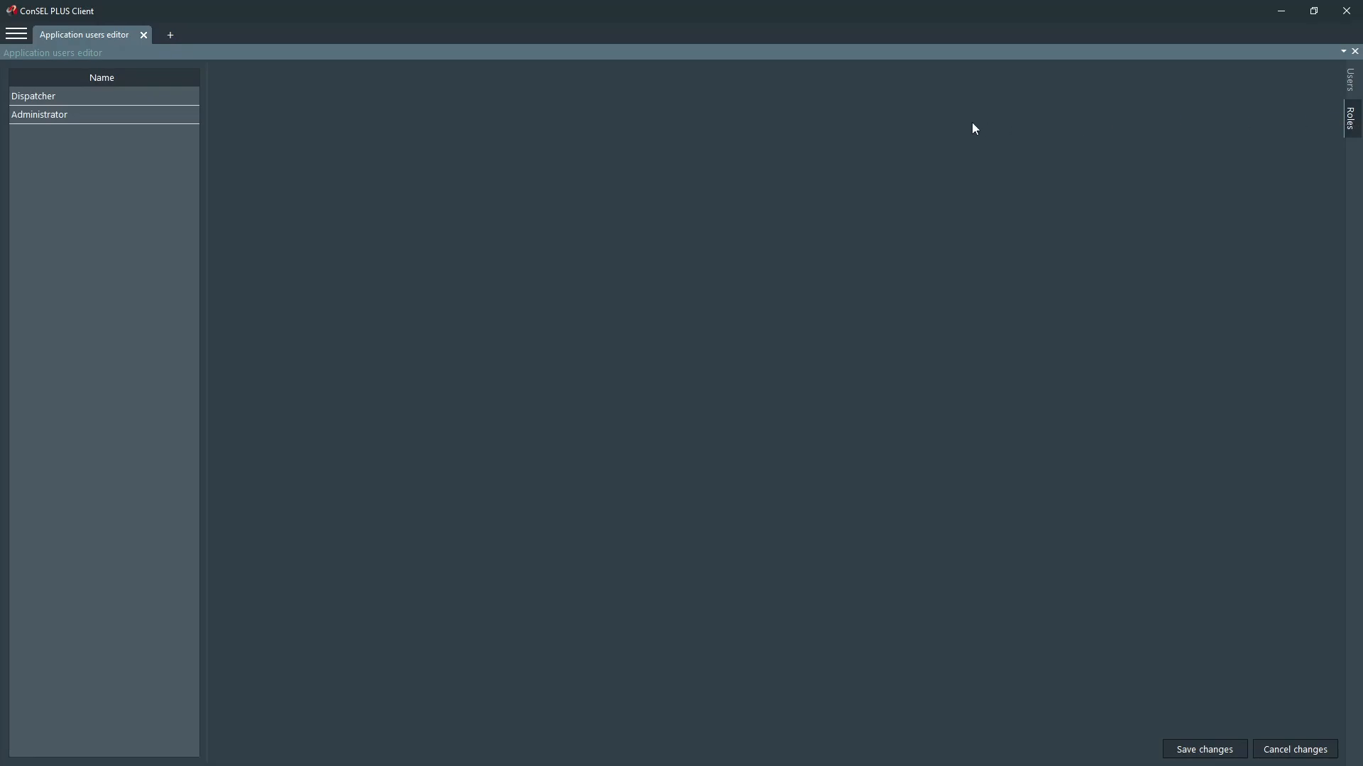
left_click(110, 97)
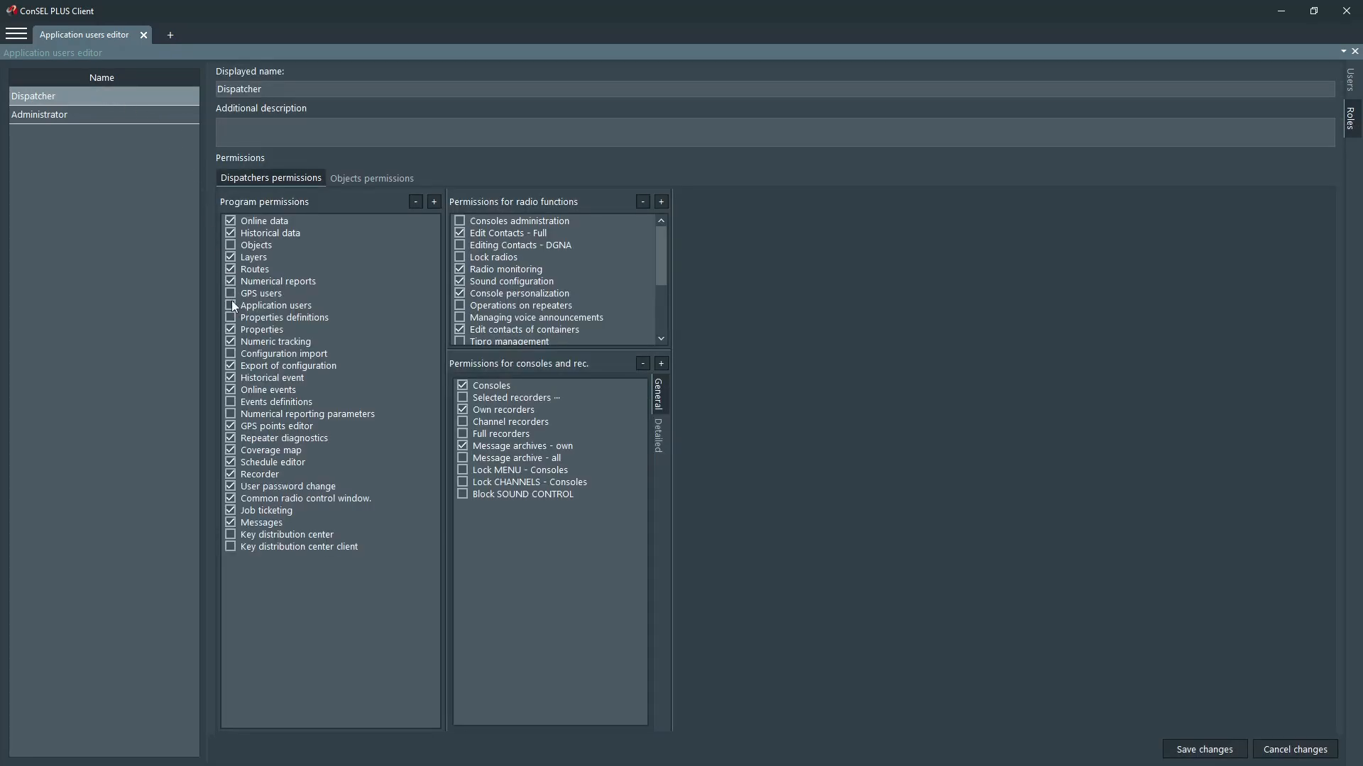
right_click(67, 161)
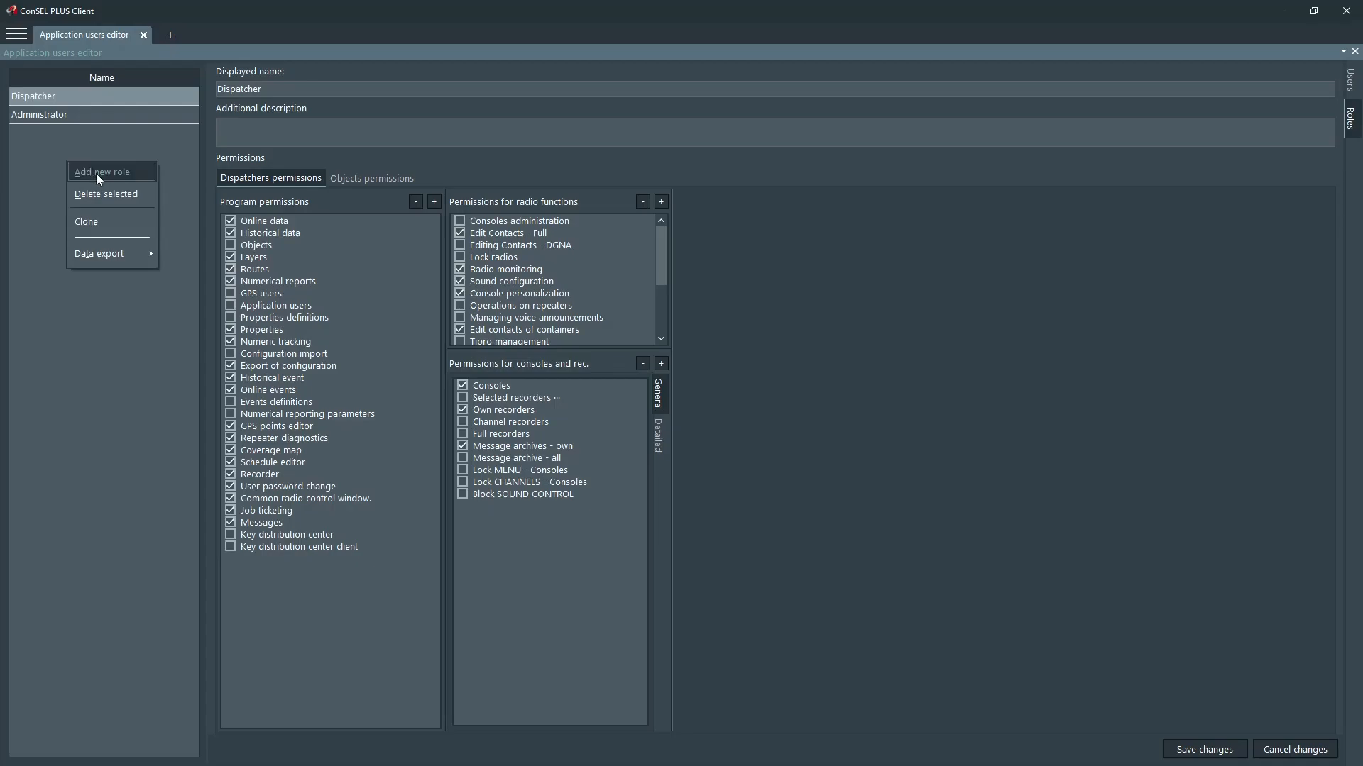
Assign the Administrator role to the user Aksel Dispatcher
left_click(1351, 81)
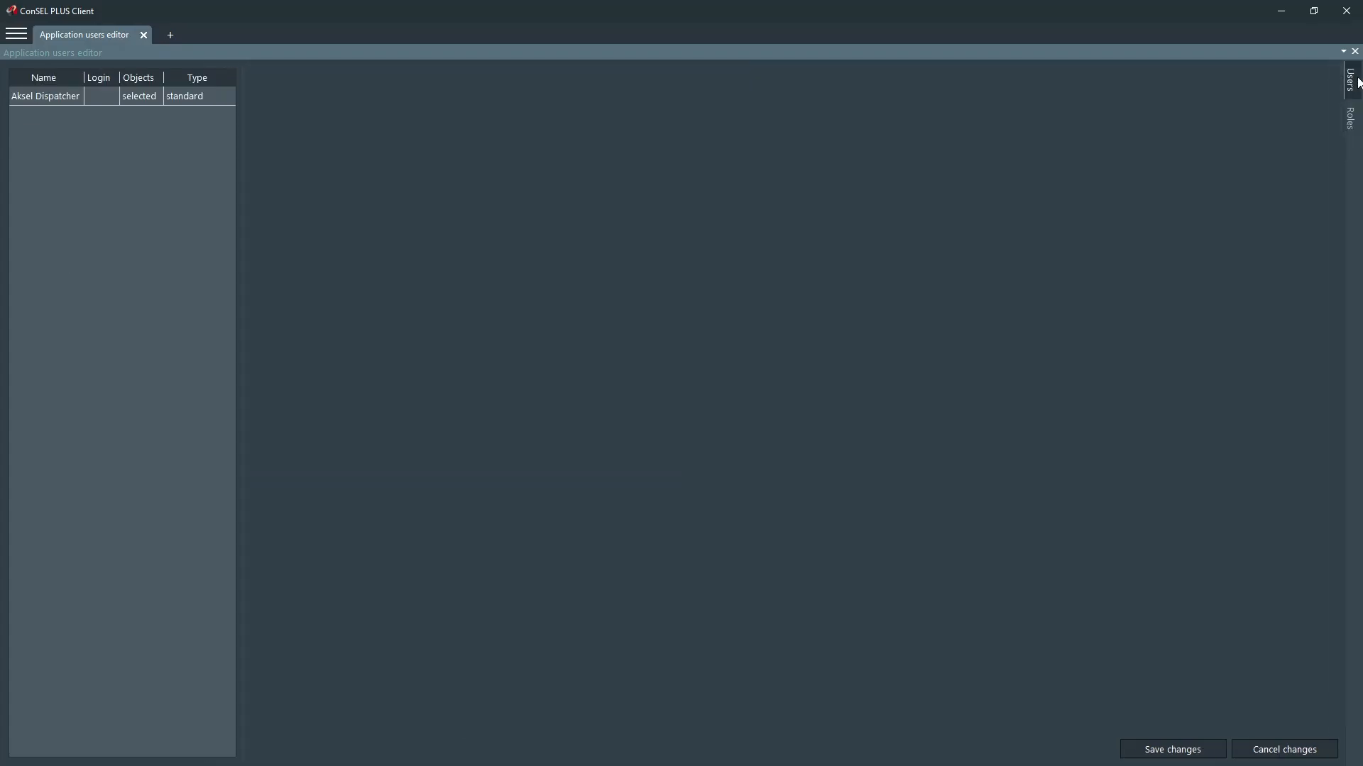
left_click(83, 100)
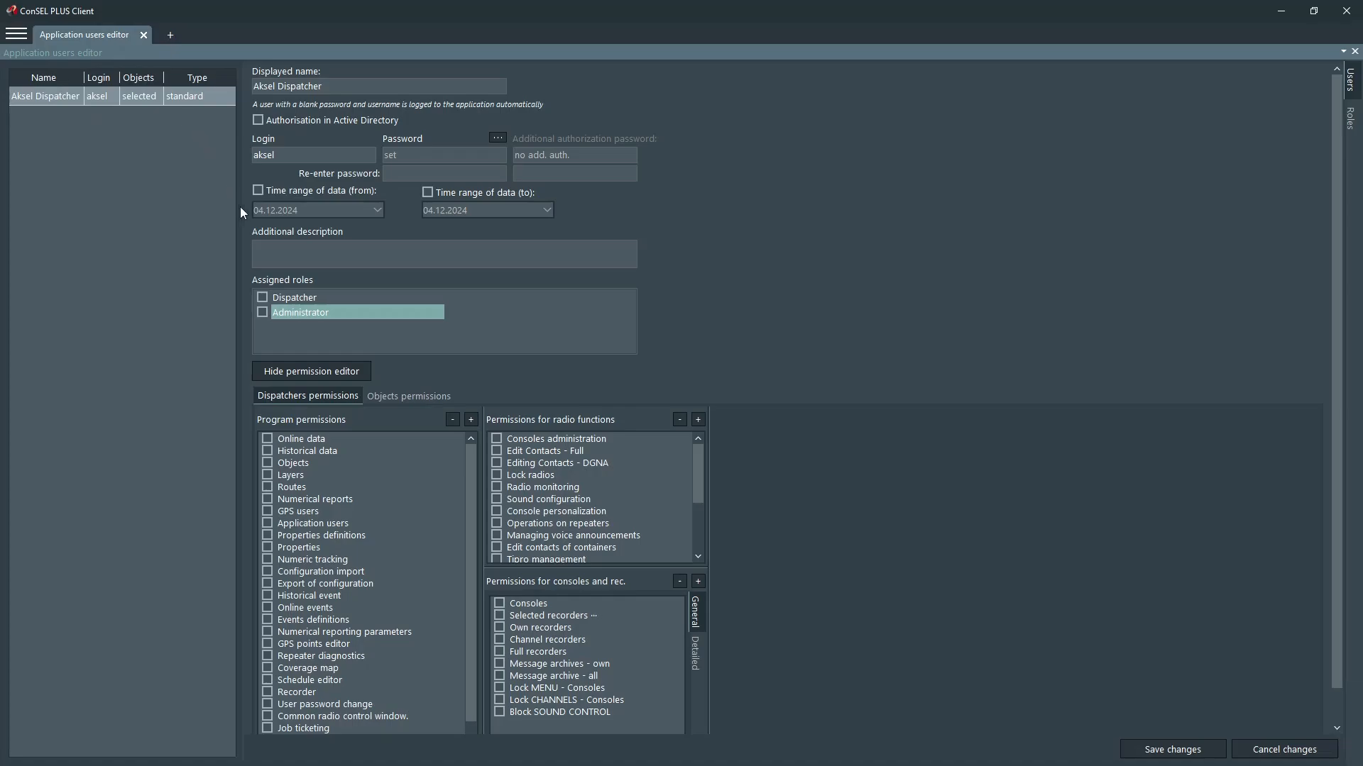
left_click(262, 312)
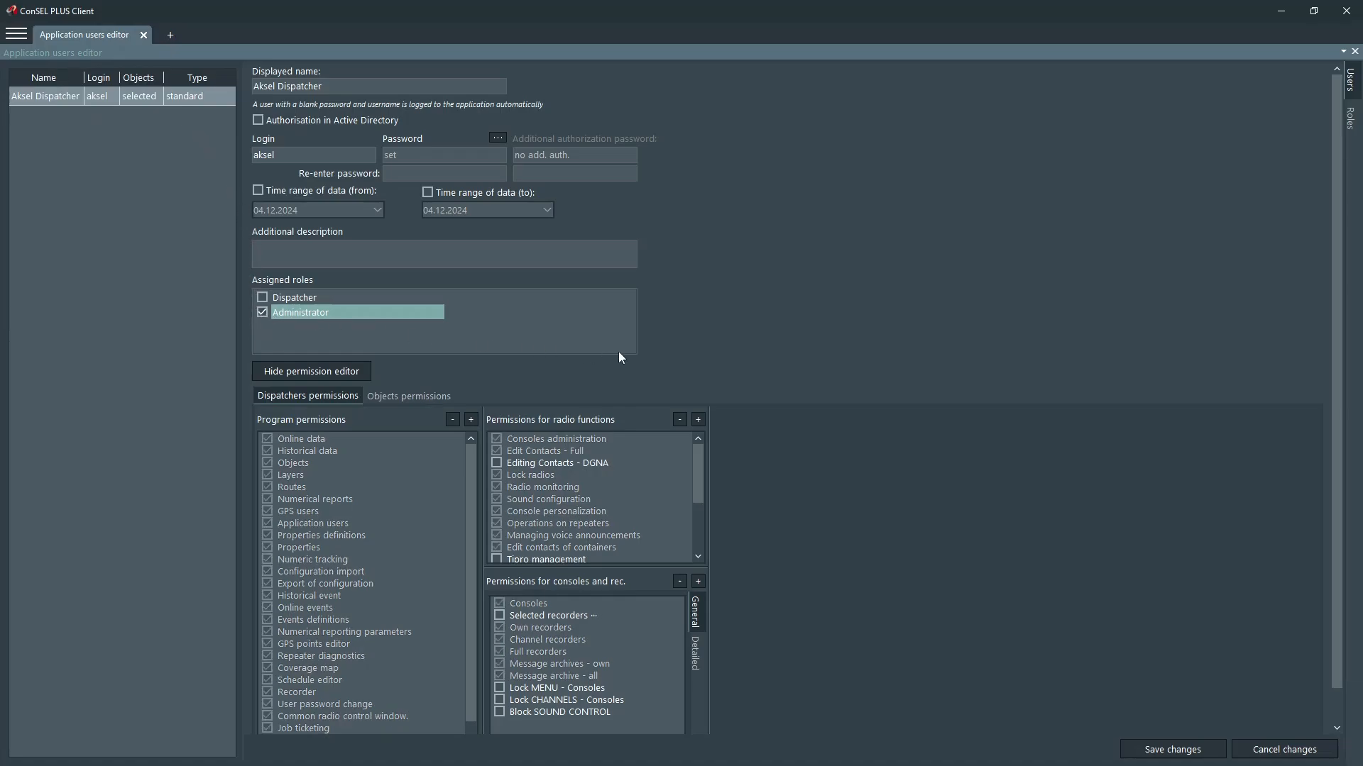
Examine the user's radio function, detailed console and recorder permissions, and the permissions for objects, devices and data servers
scroll(753, 363, "down", 1)
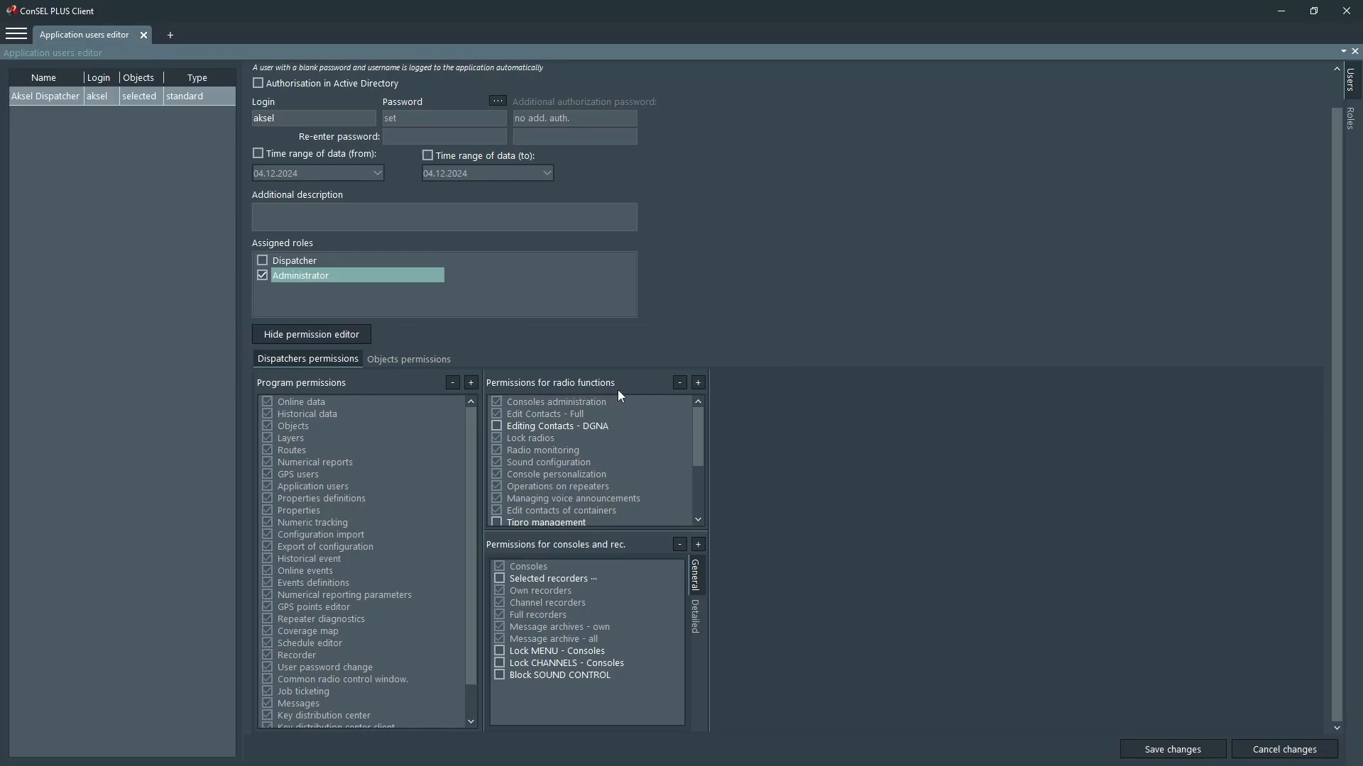
scroll(630, 424, "down", 3)
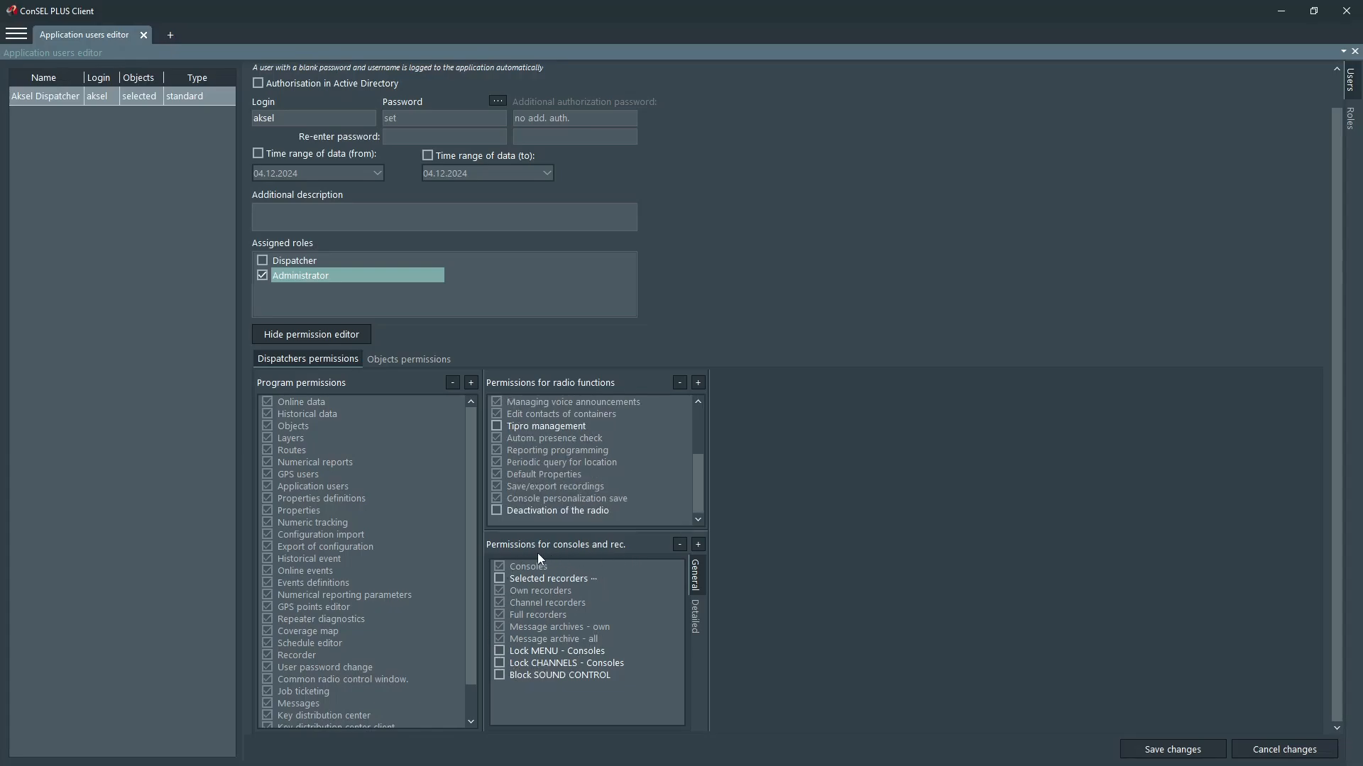
left_click(695, 614)
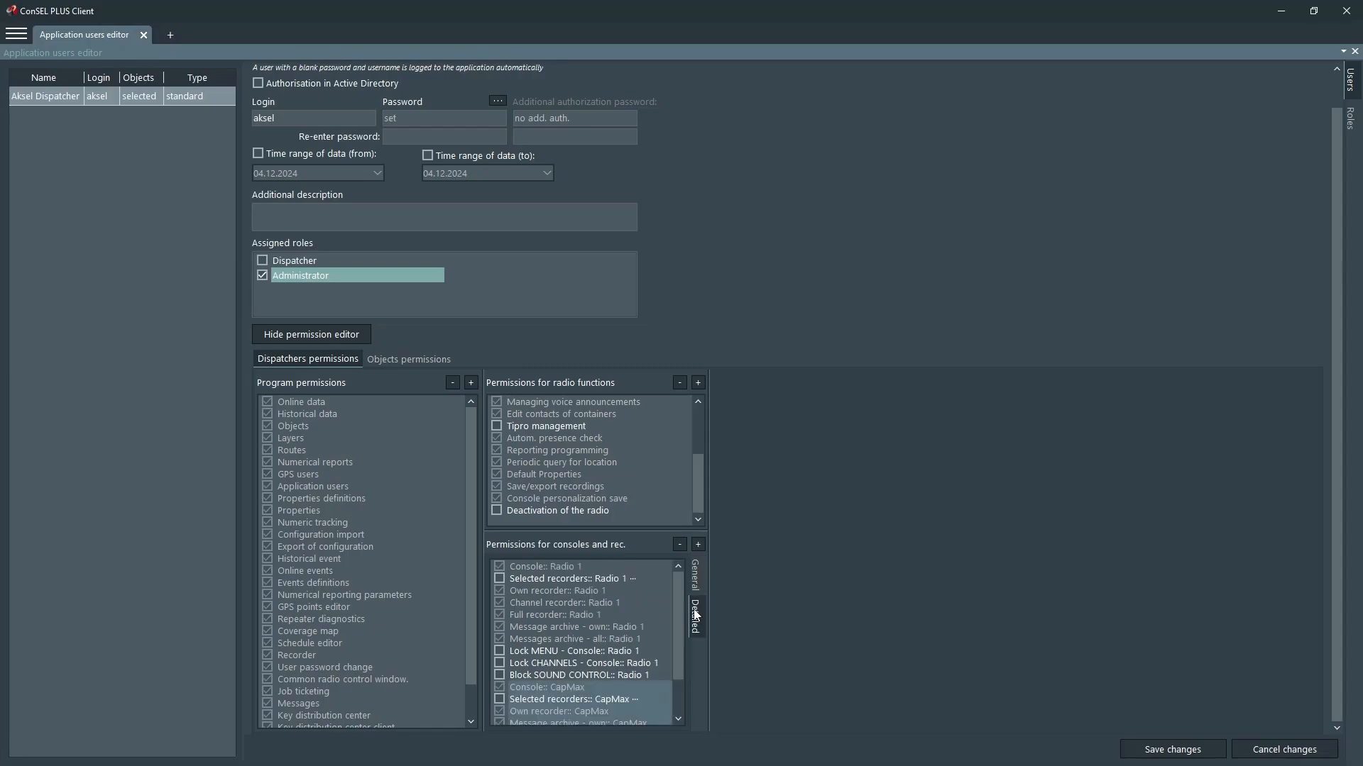
scroll(513, 587, "down", 2)
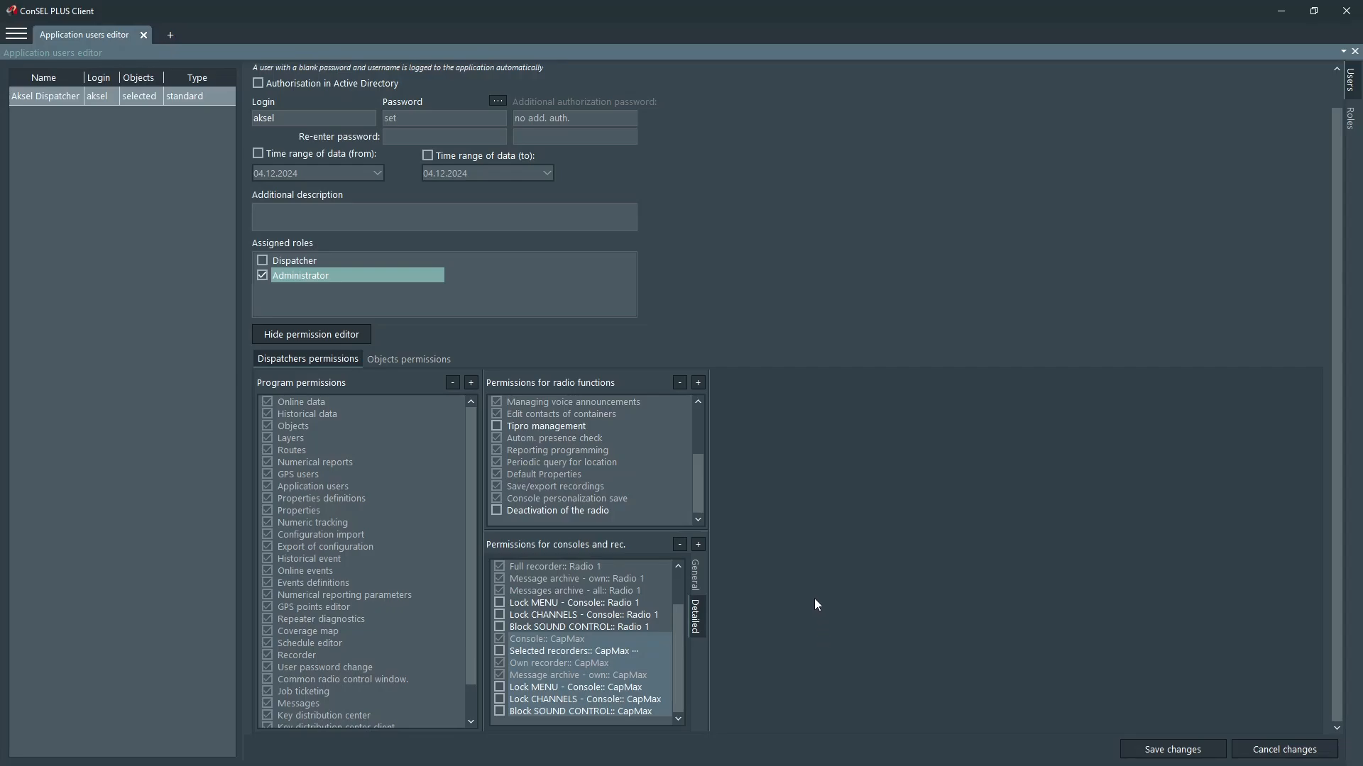
scroll(815, 598, "up", 1)
left_click(408, 401)
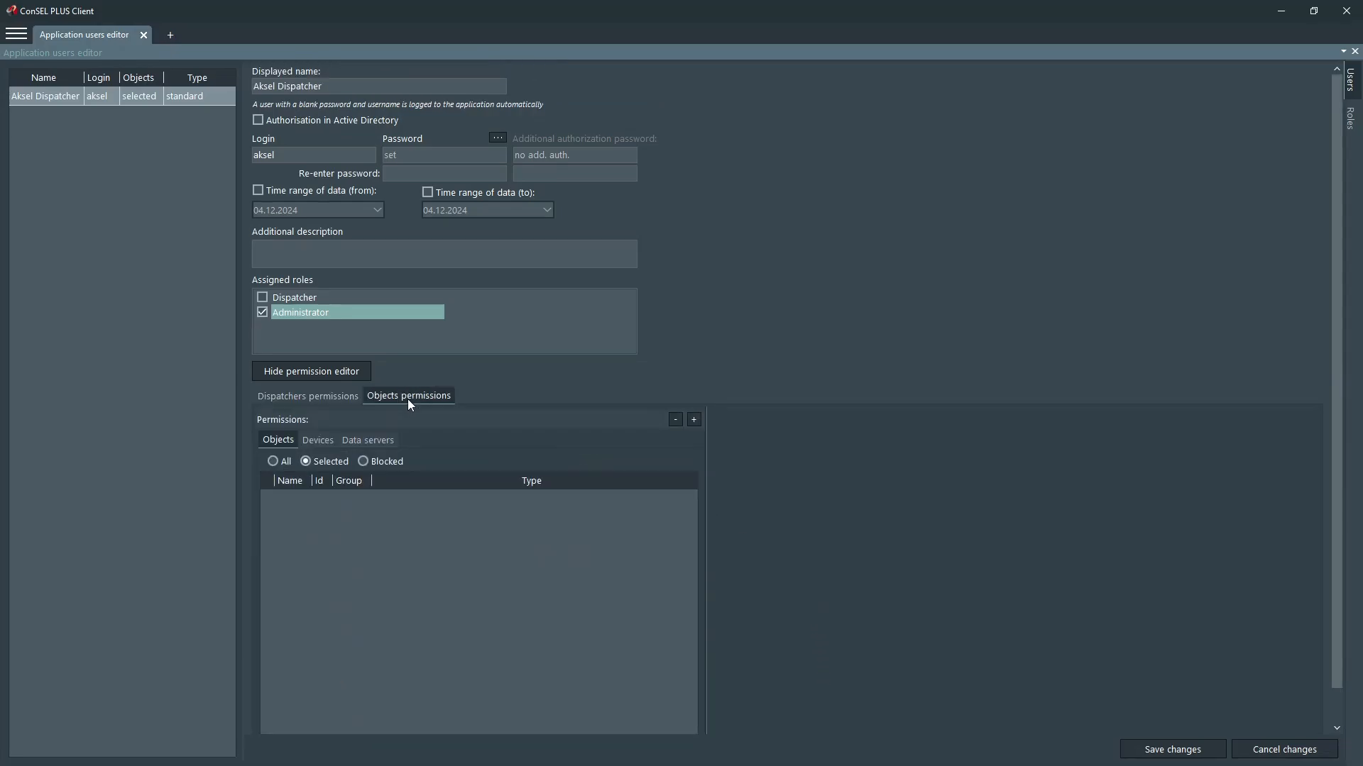
left_click(355, 440)
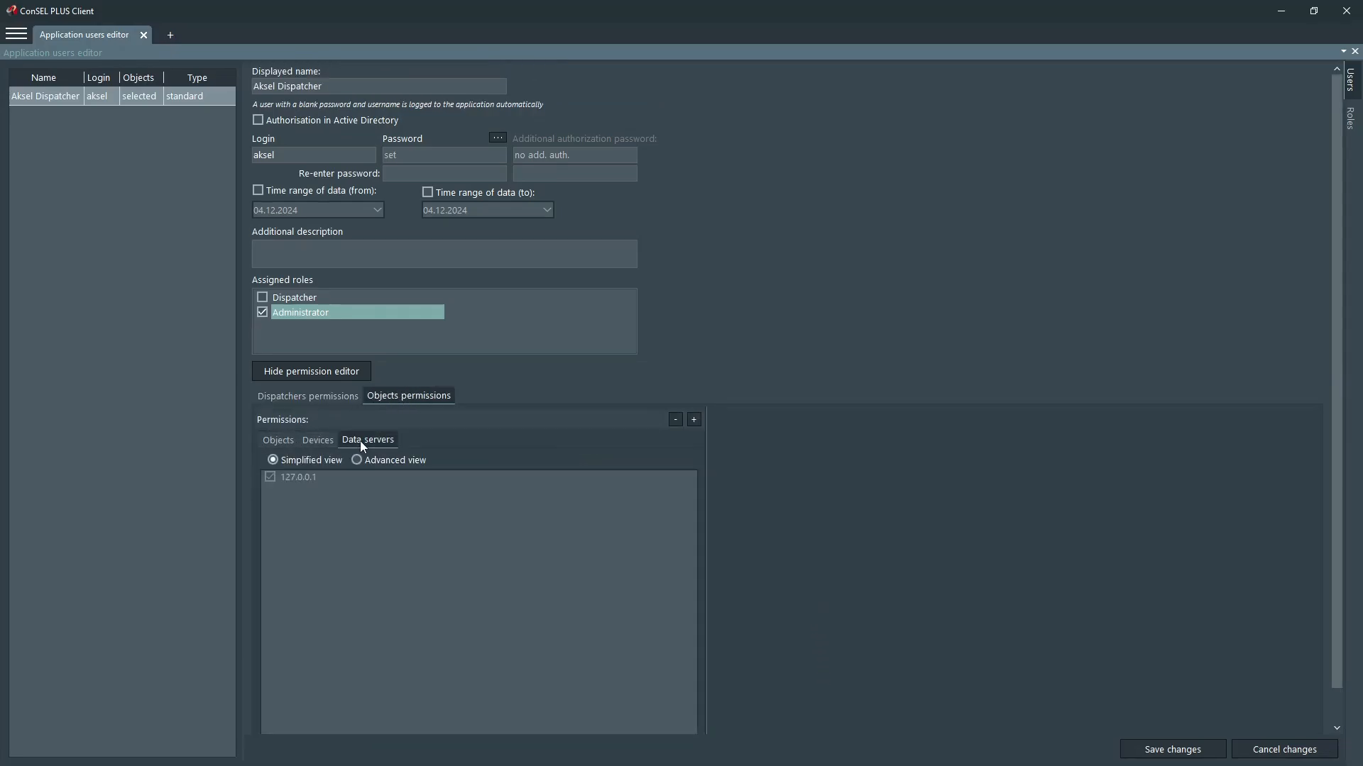
left_click(320, 440)
left_click(277, 440)
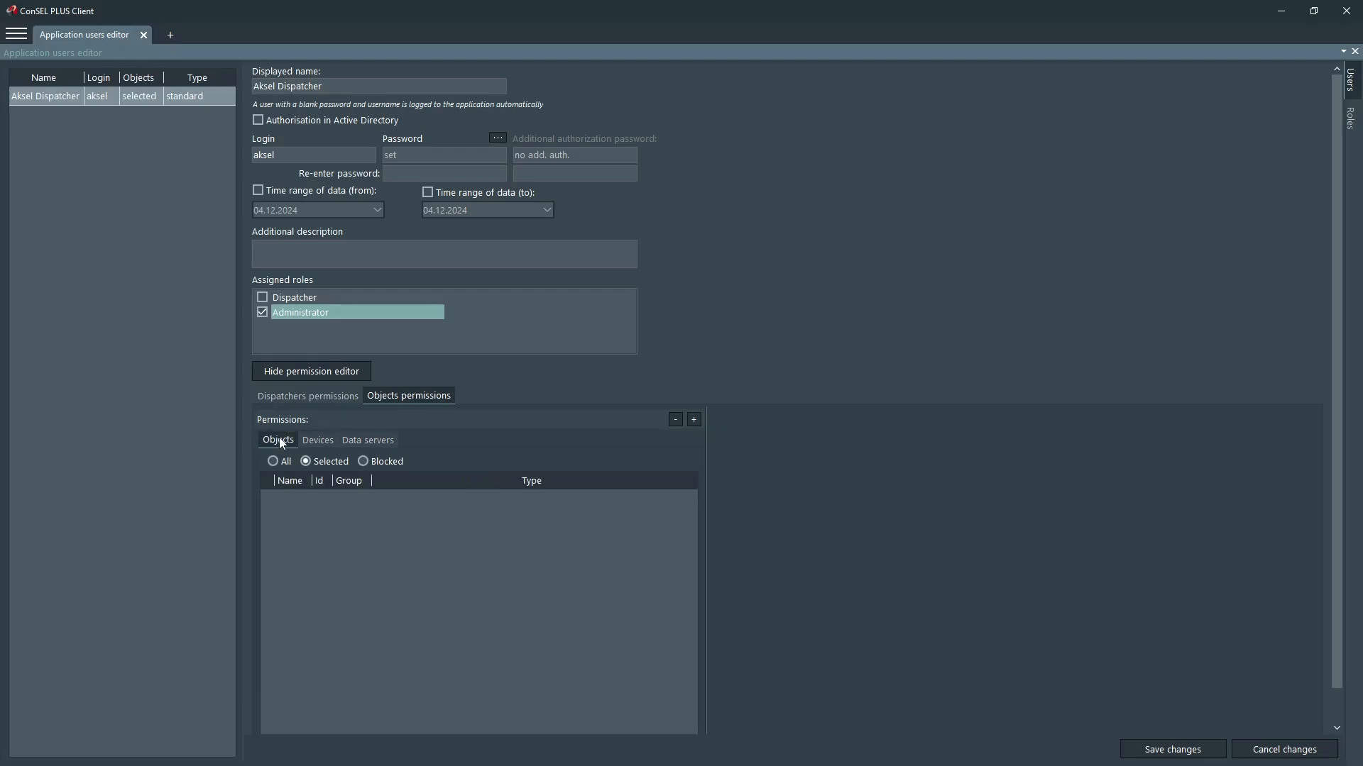
Save the changes made to the user
left_click(1174, 745)
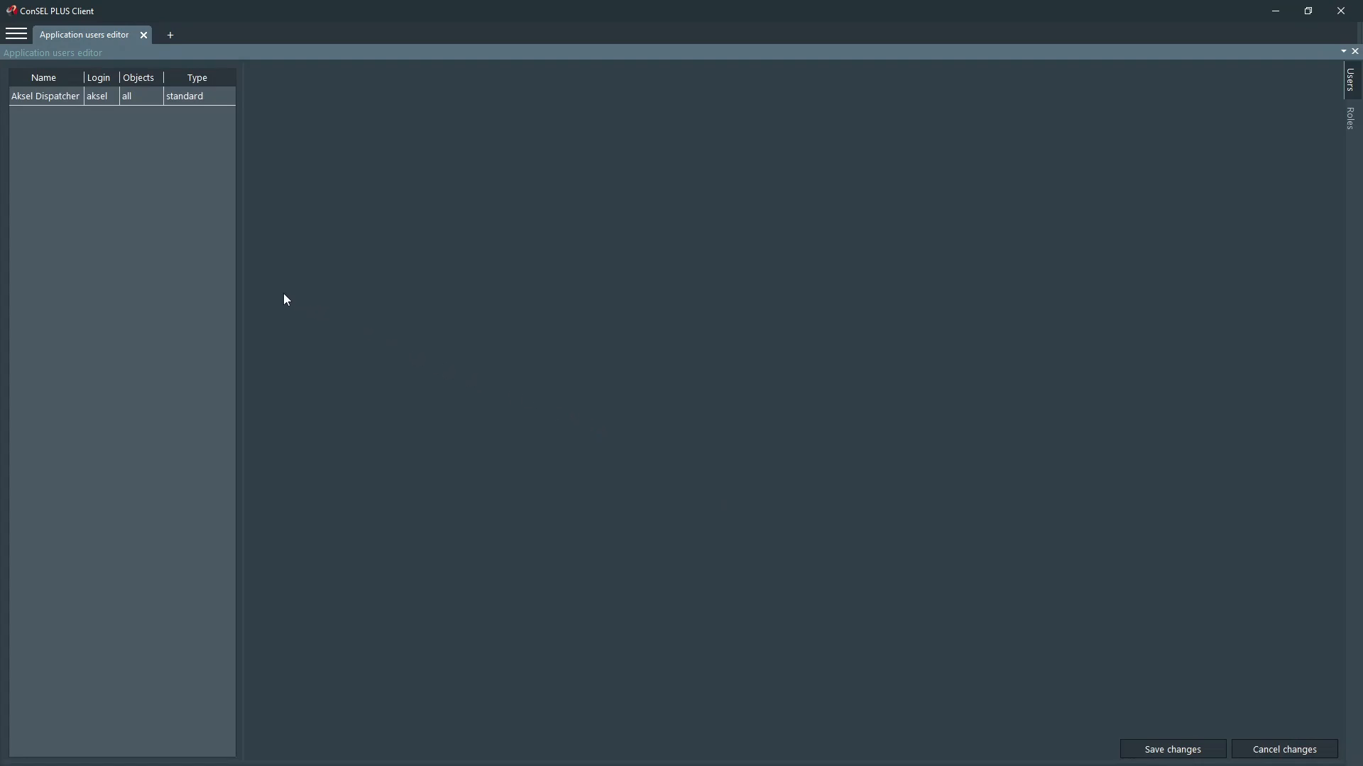
Switch the logged-in application user to the aksel login
left_click(16, 35)
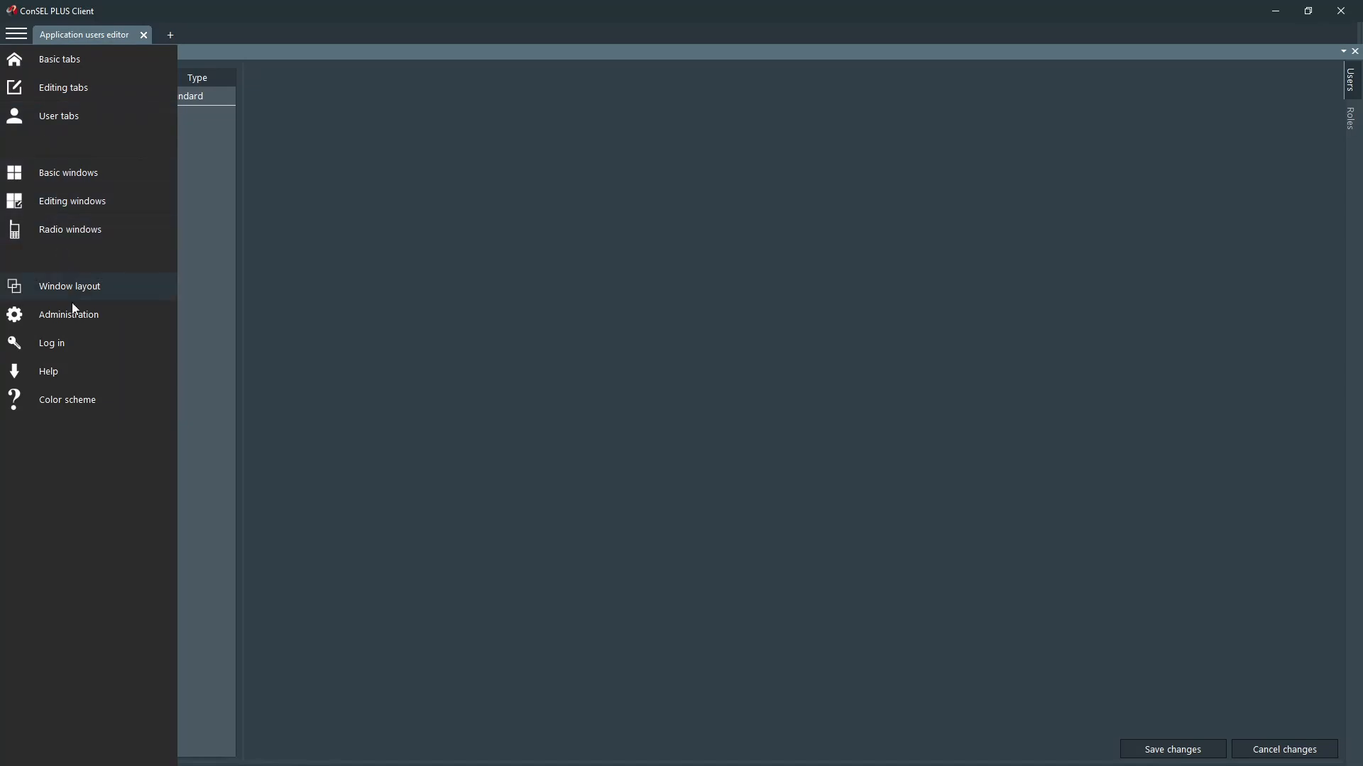
left_click(79, 337)
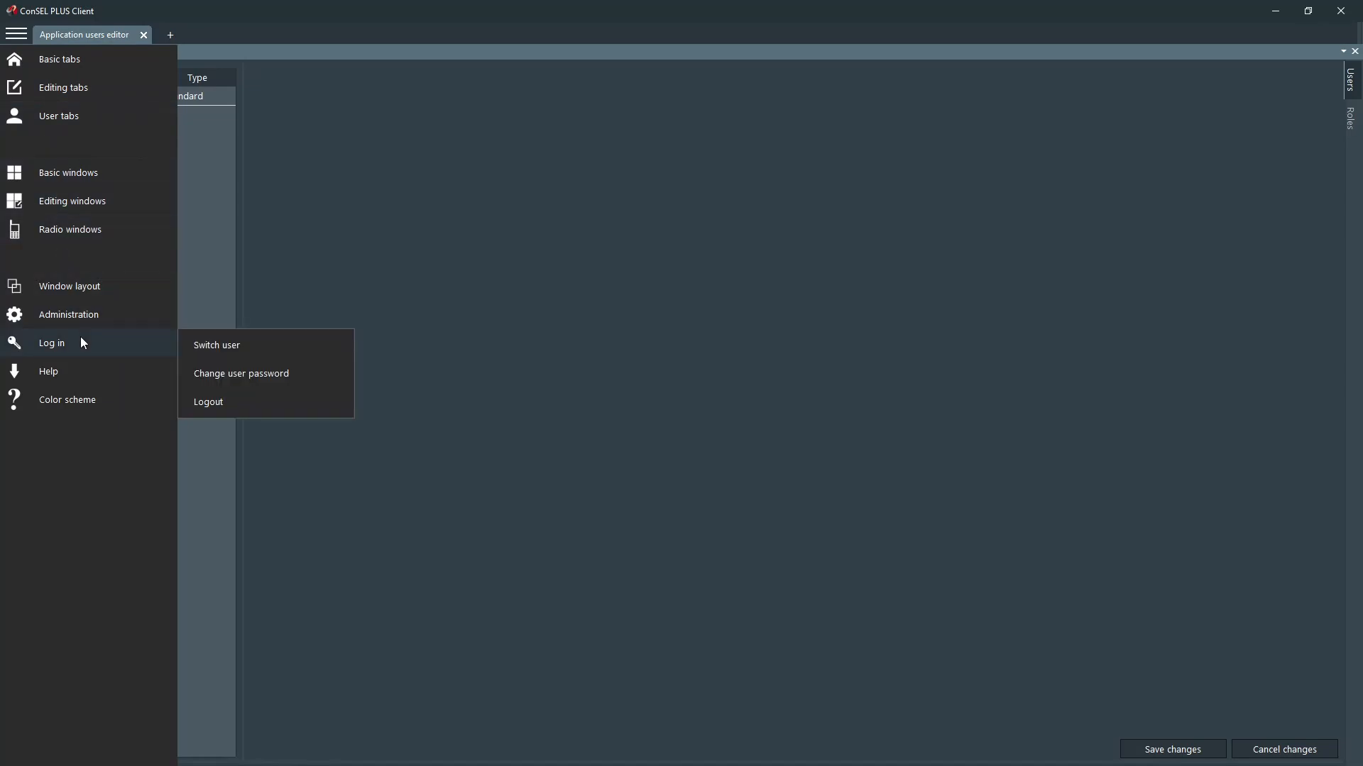
left_click(247, 355)
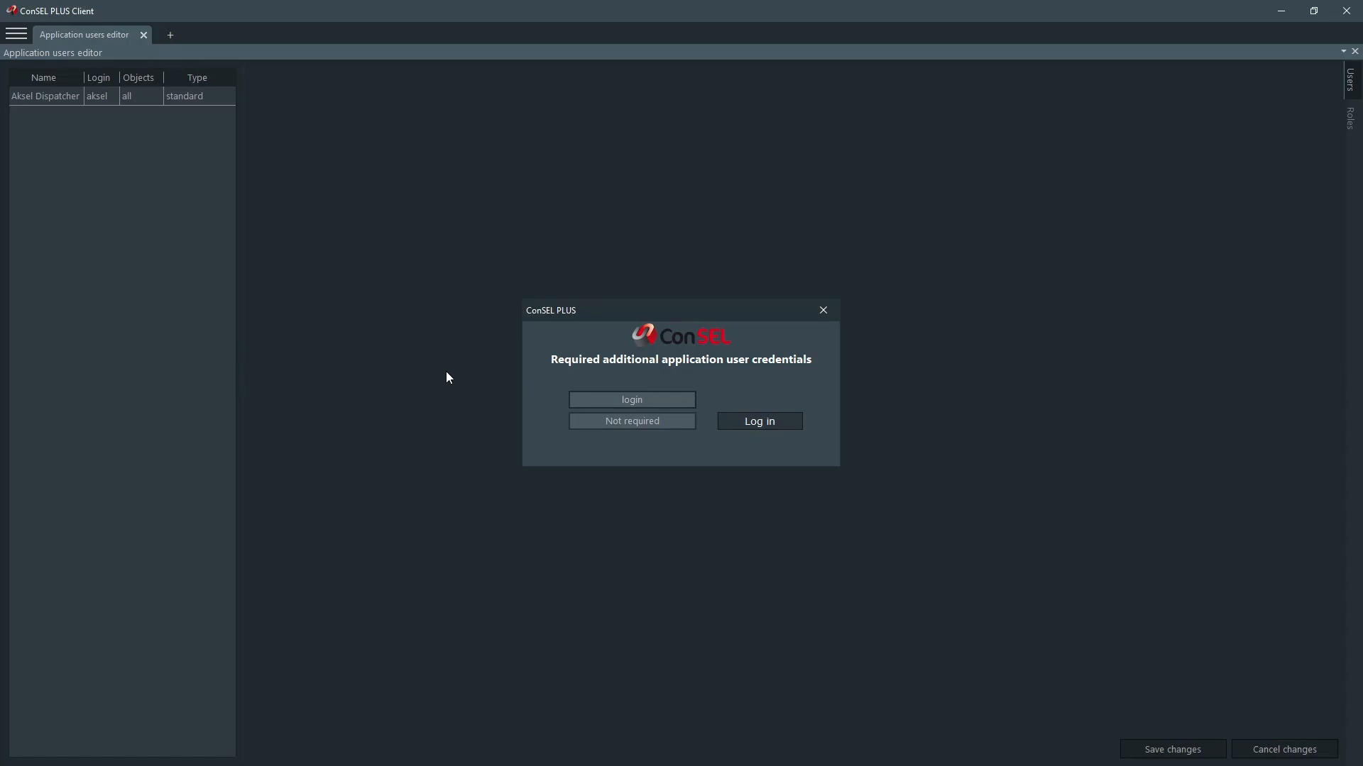
type("aksel")
left_click(792, 424)
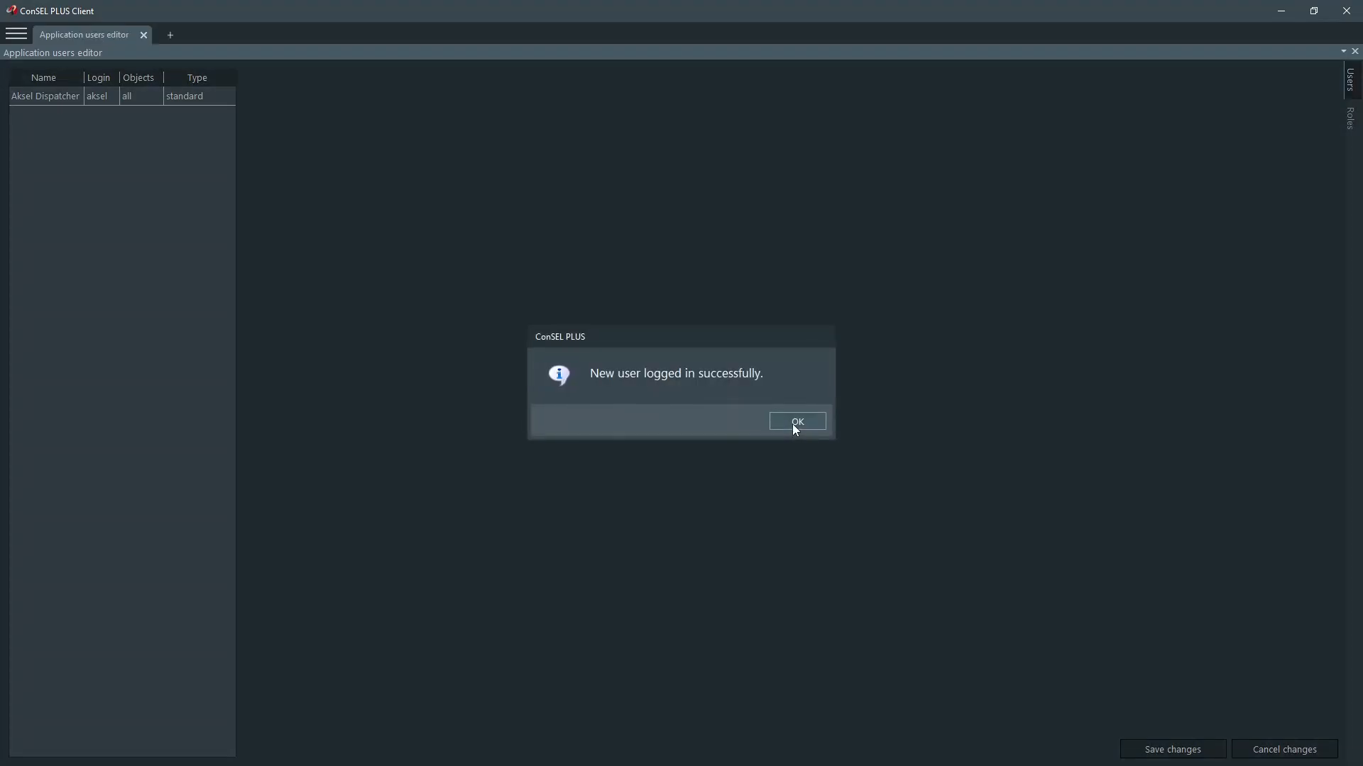
left_click(796, 422)
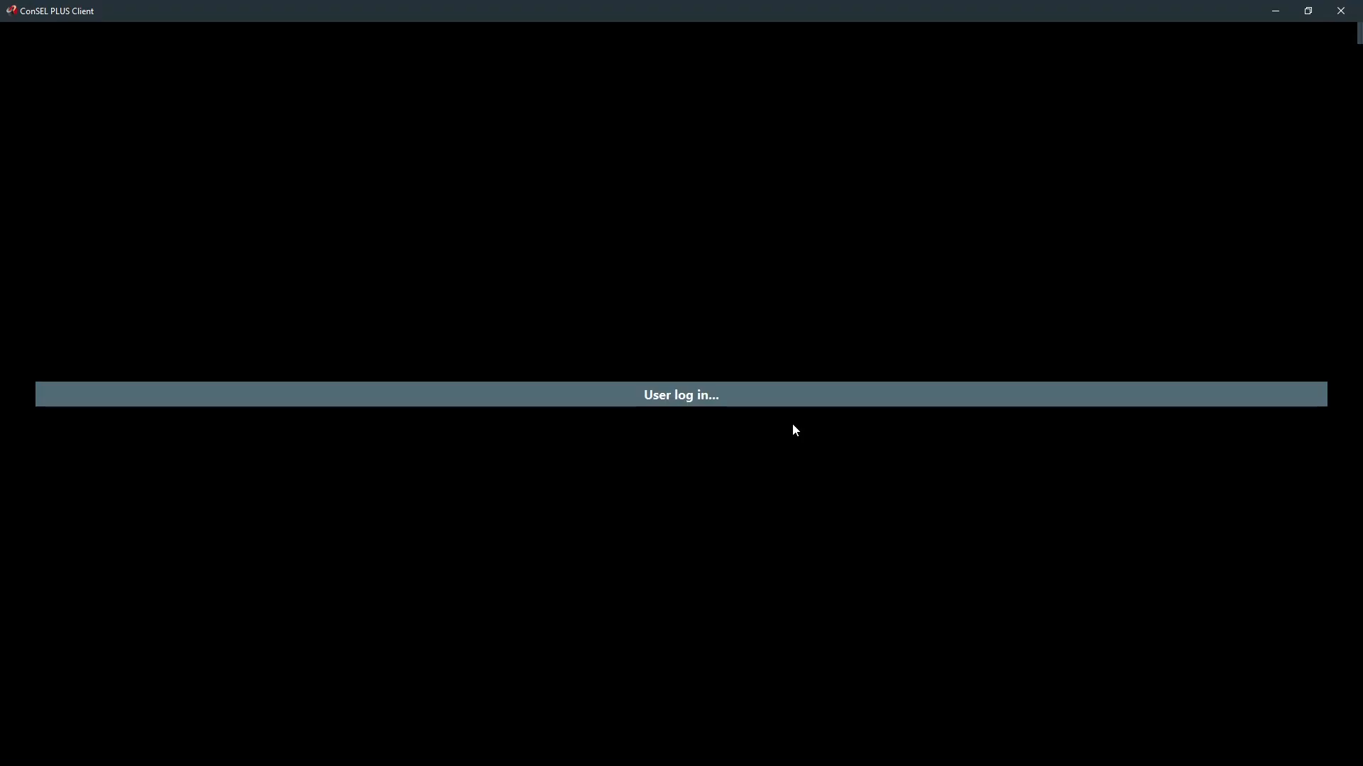